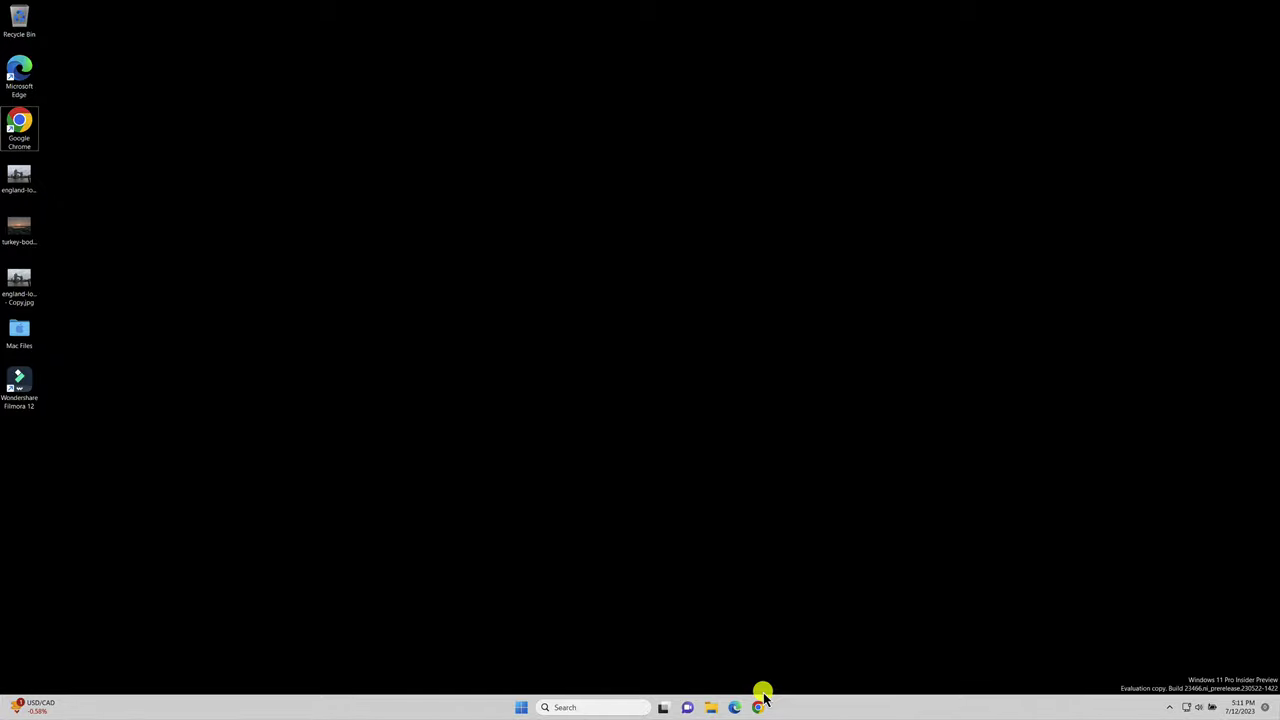
Search Chrome for 'adobe photoshop download'.
left_click(759, 705)
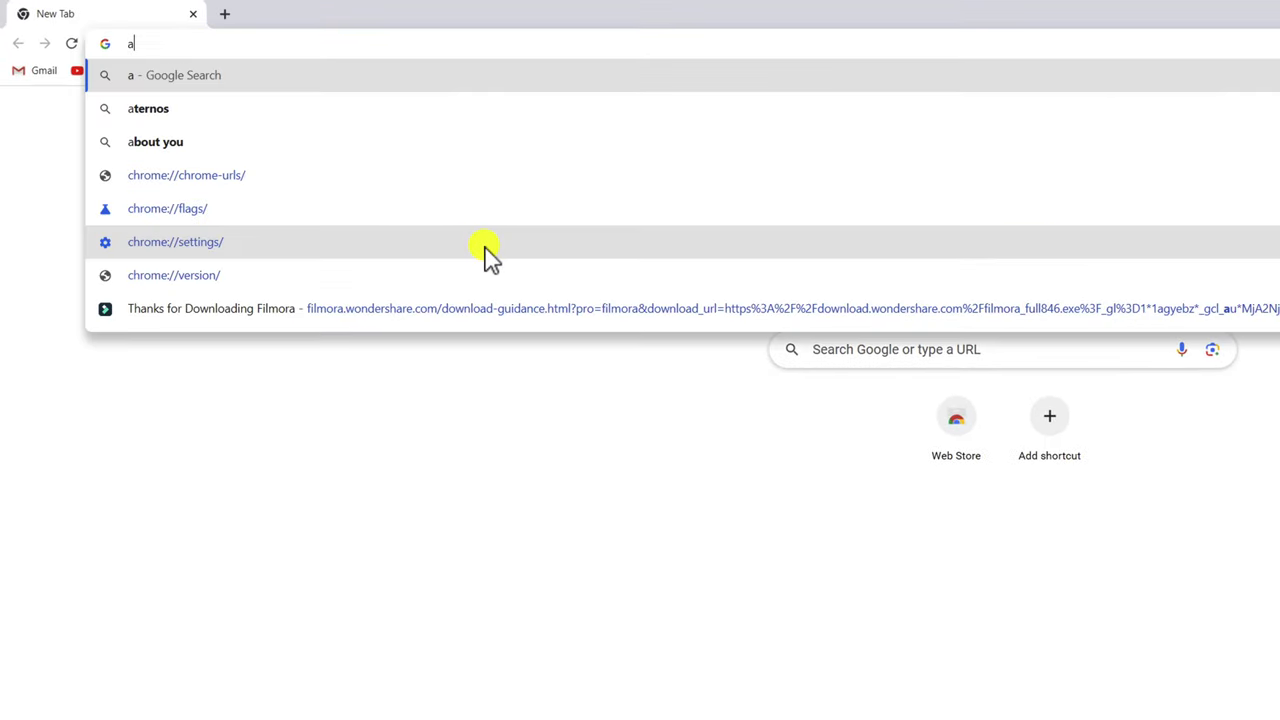
type("dobe photosho")
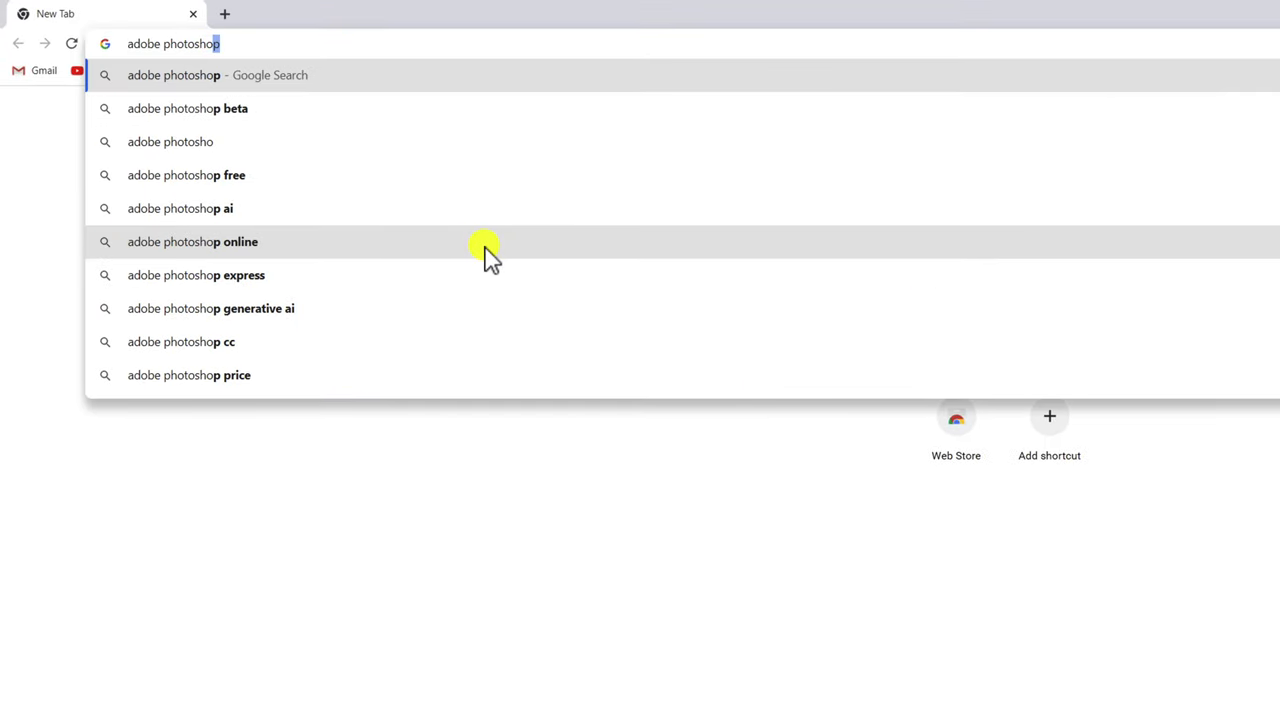
type("p download")
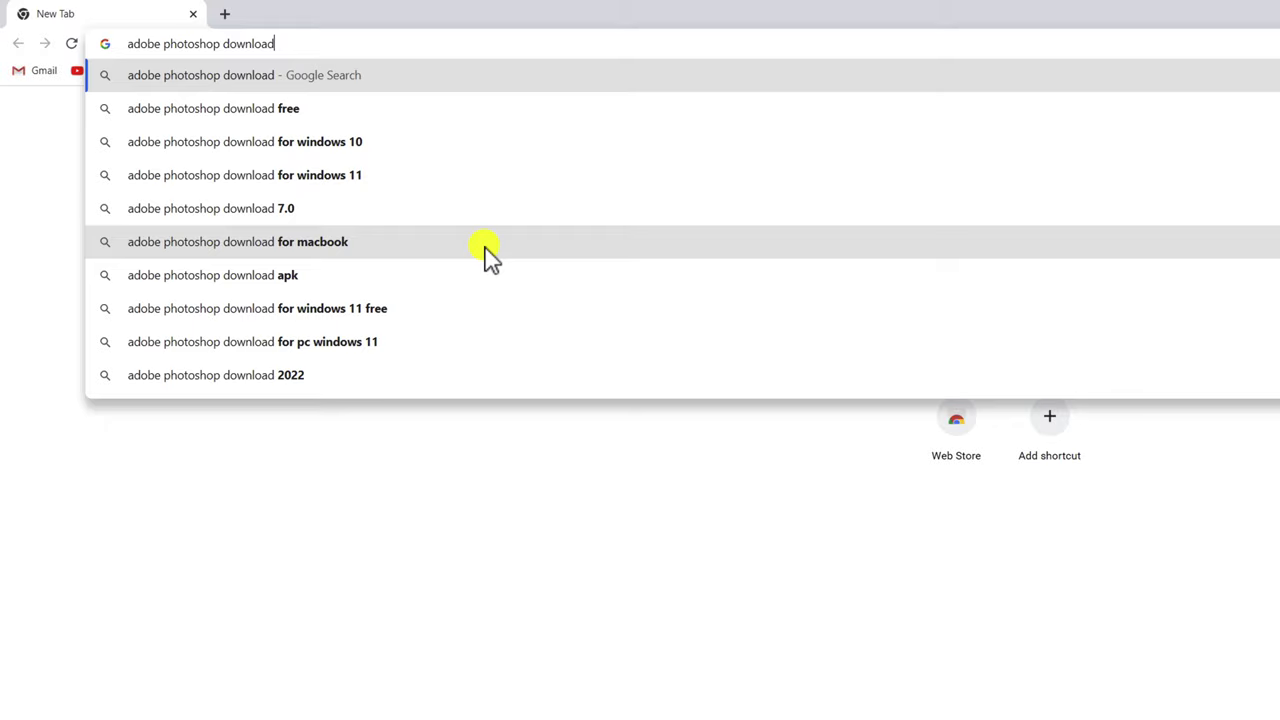
key("Return")
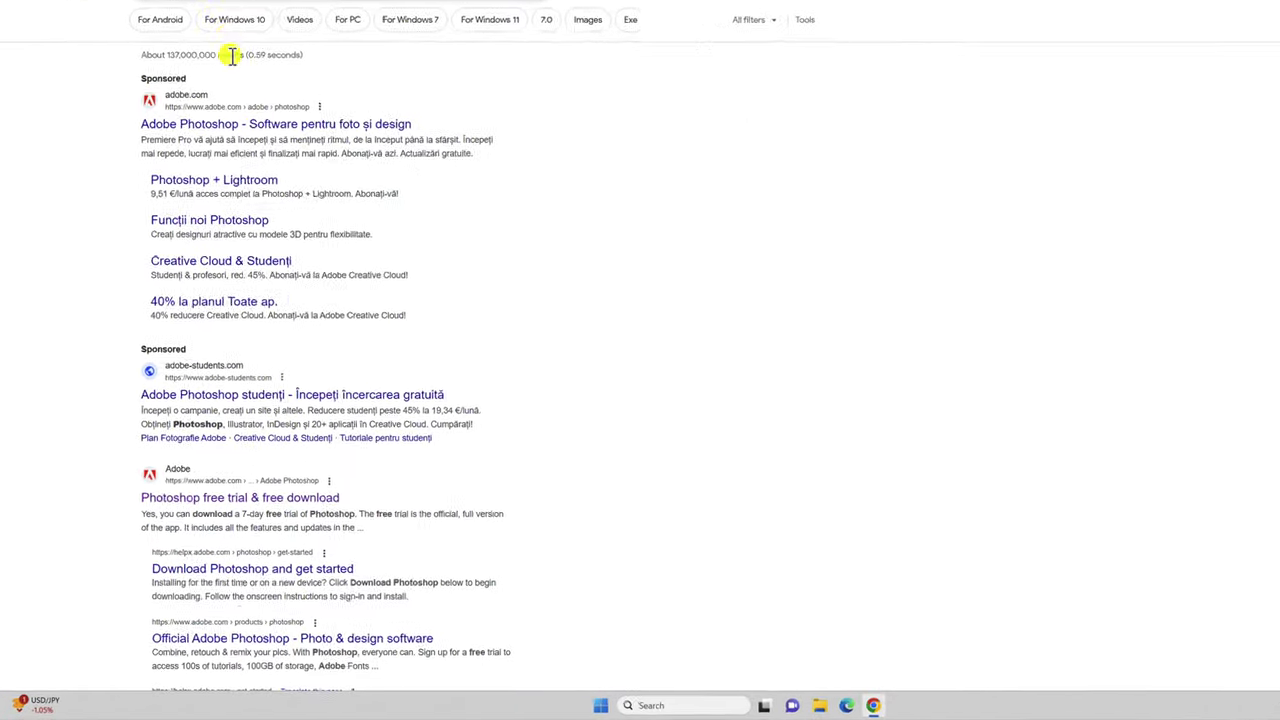
From Adobe's 'Download Photoshop and get started' page, download the Photoshop installer.
scroll(591, 391, "down", 2)
scroll(470, 250, "down", 4)
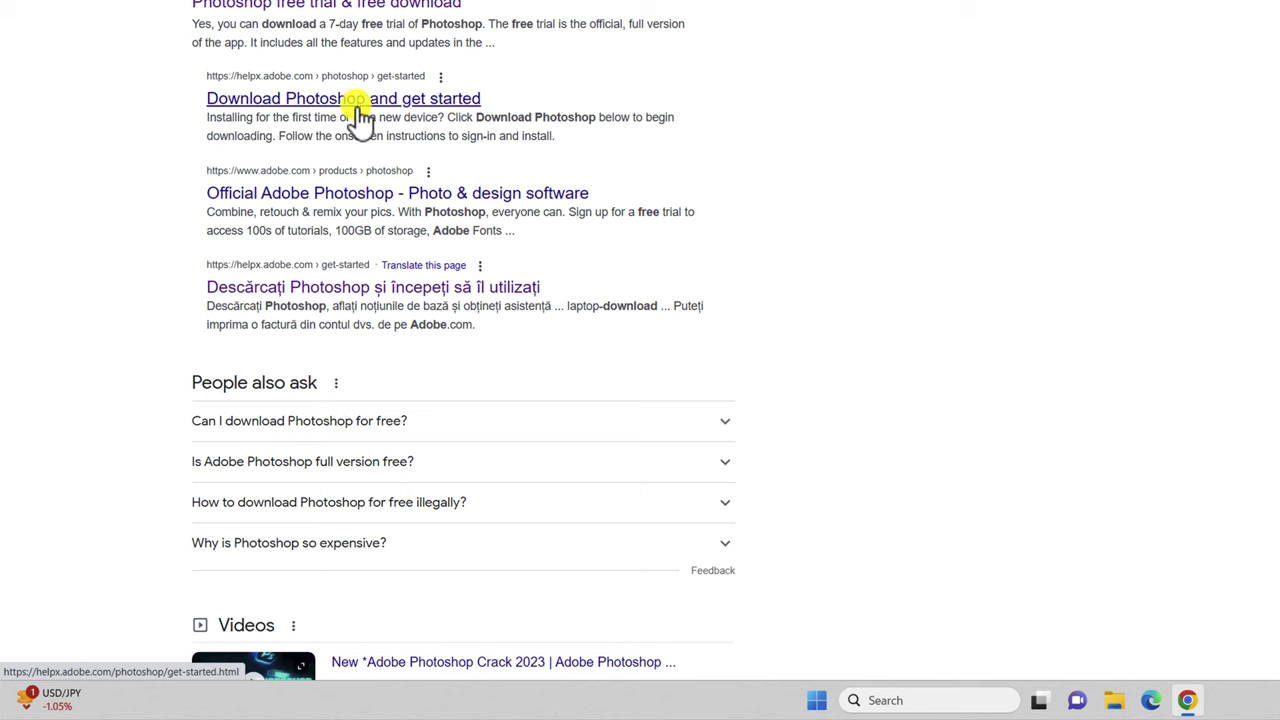
left_click(356, 186)
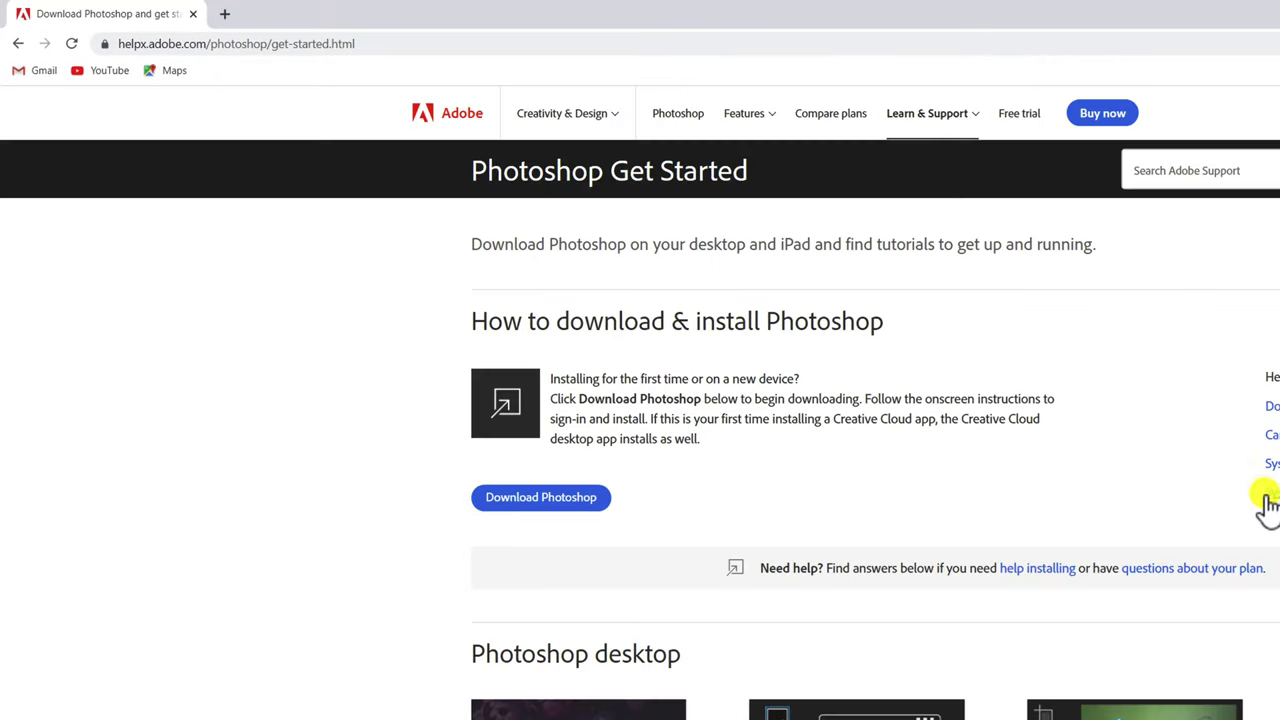
left_click(576, 505)
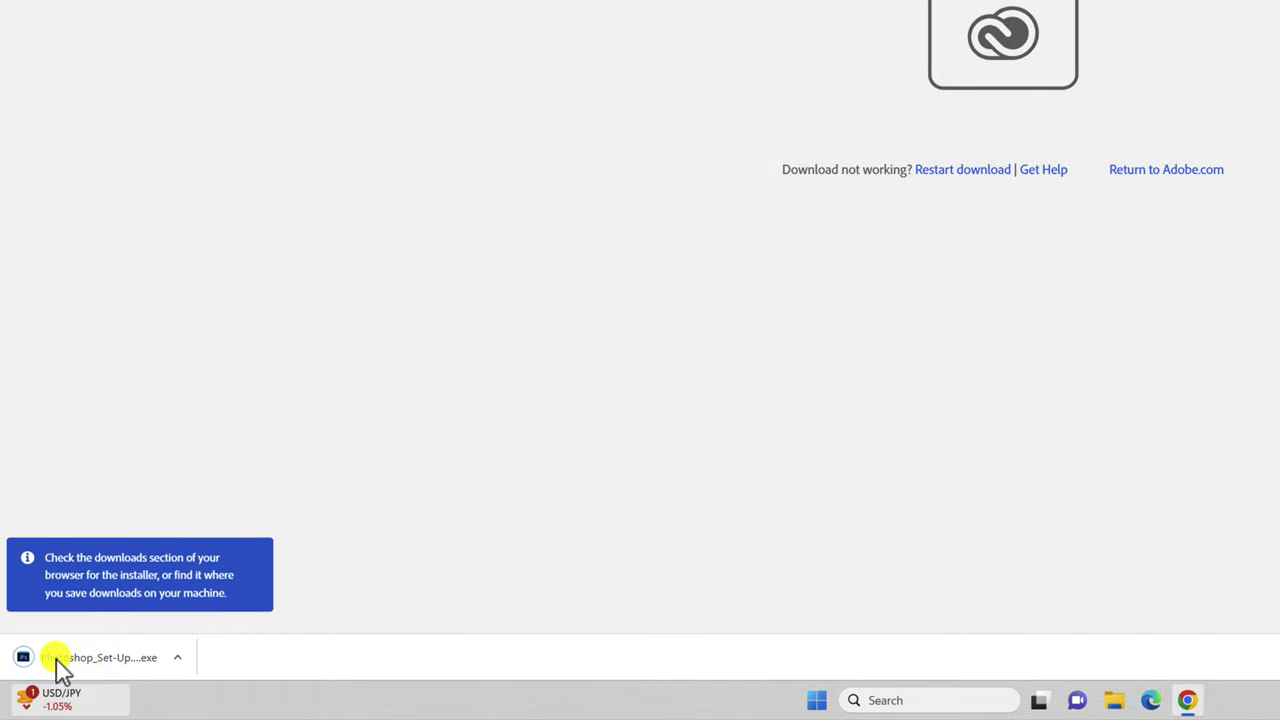
Run Photoshop_Set-Up.exe, continue past the authentication notice, and approve the User Account Control prompt.
left_click(58, 660)
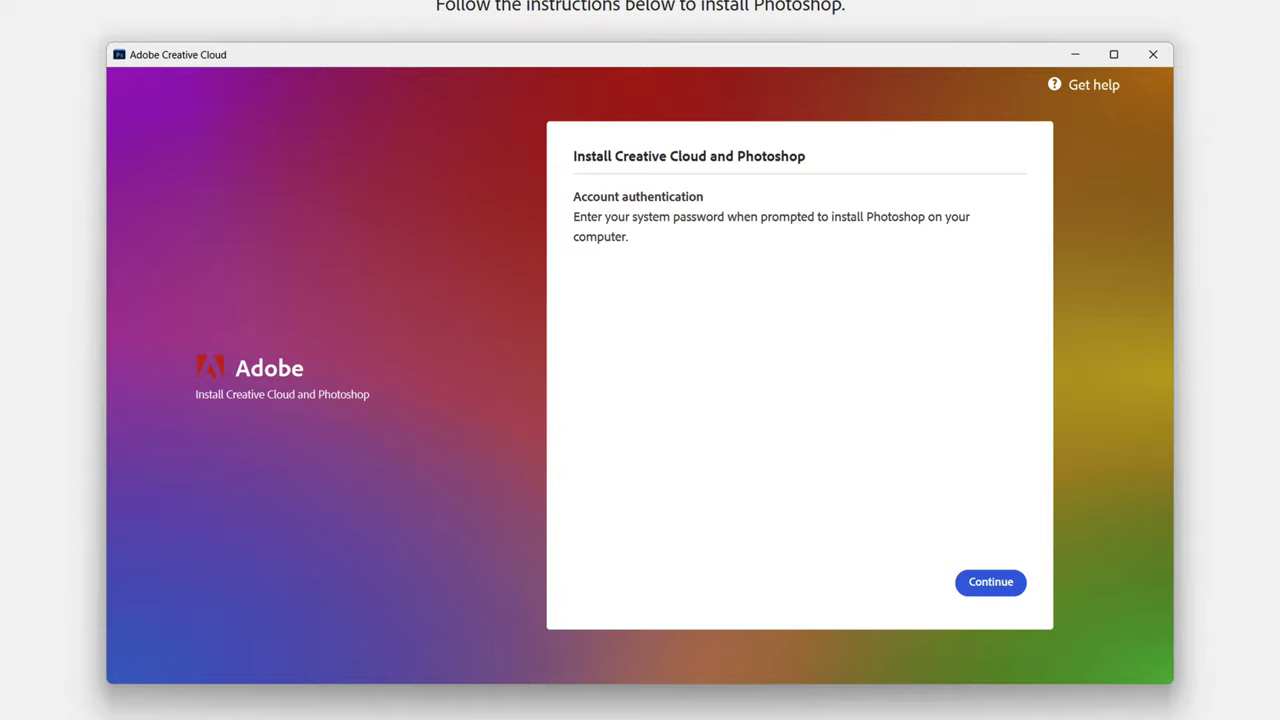
left_click(994, 582)
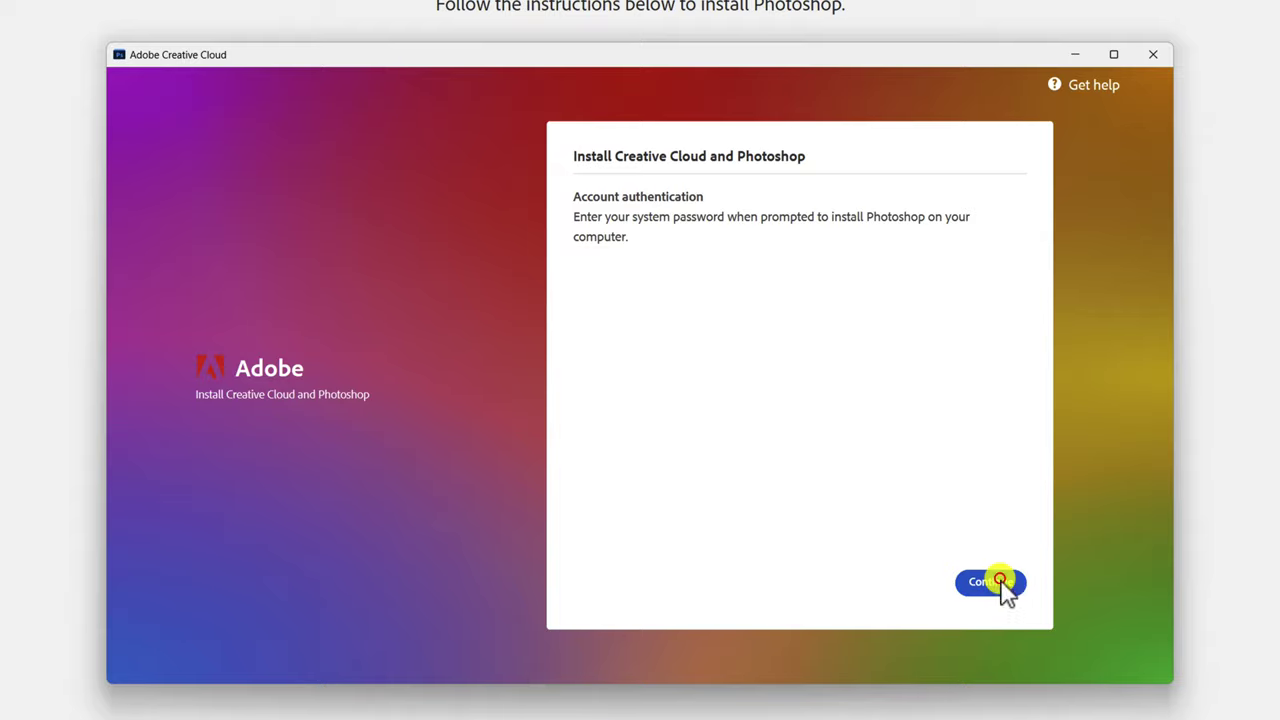
left_click(616, 518)
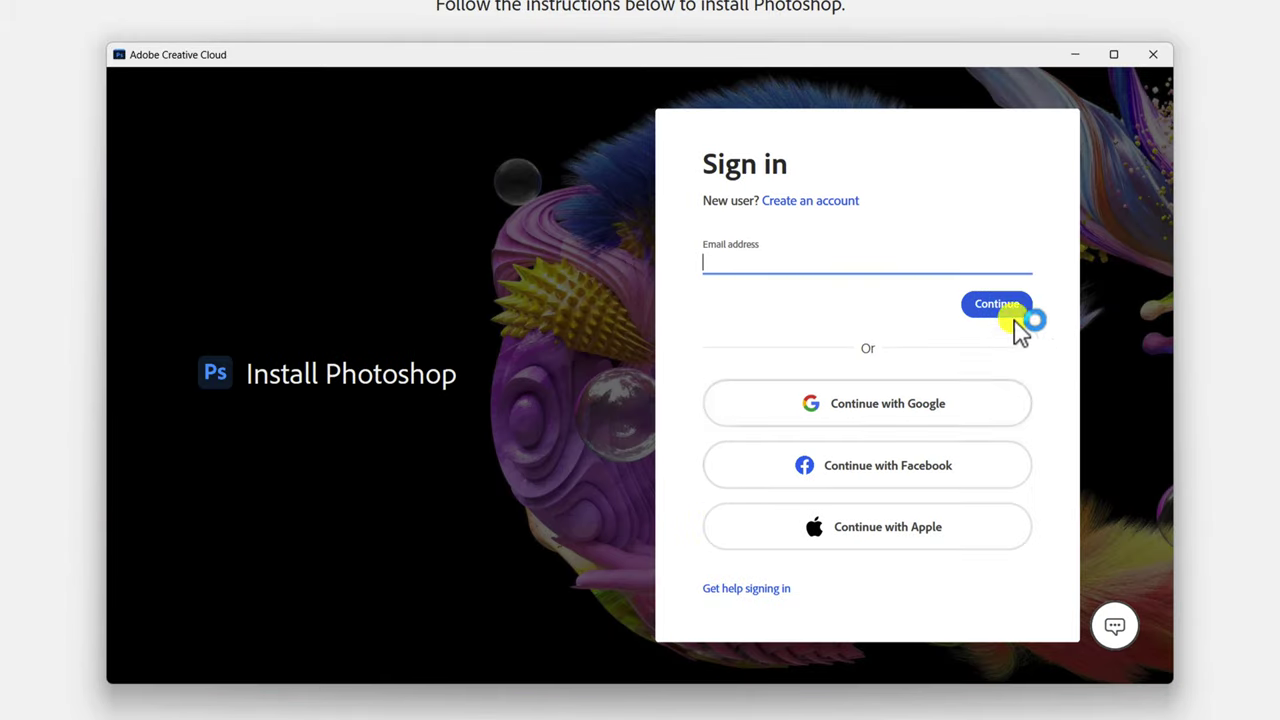
Continue with Google and submit the Google password to sign in to Adobe.
left_click(887, 415)
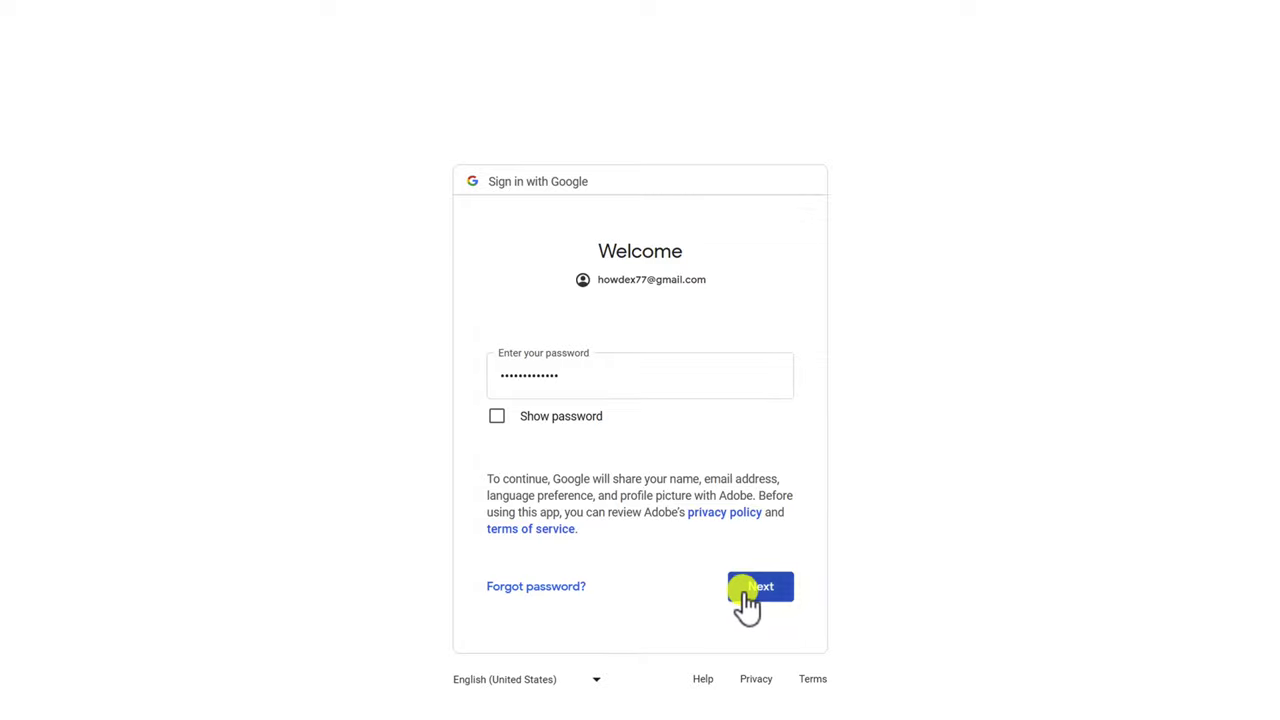
left_click(748, 598)
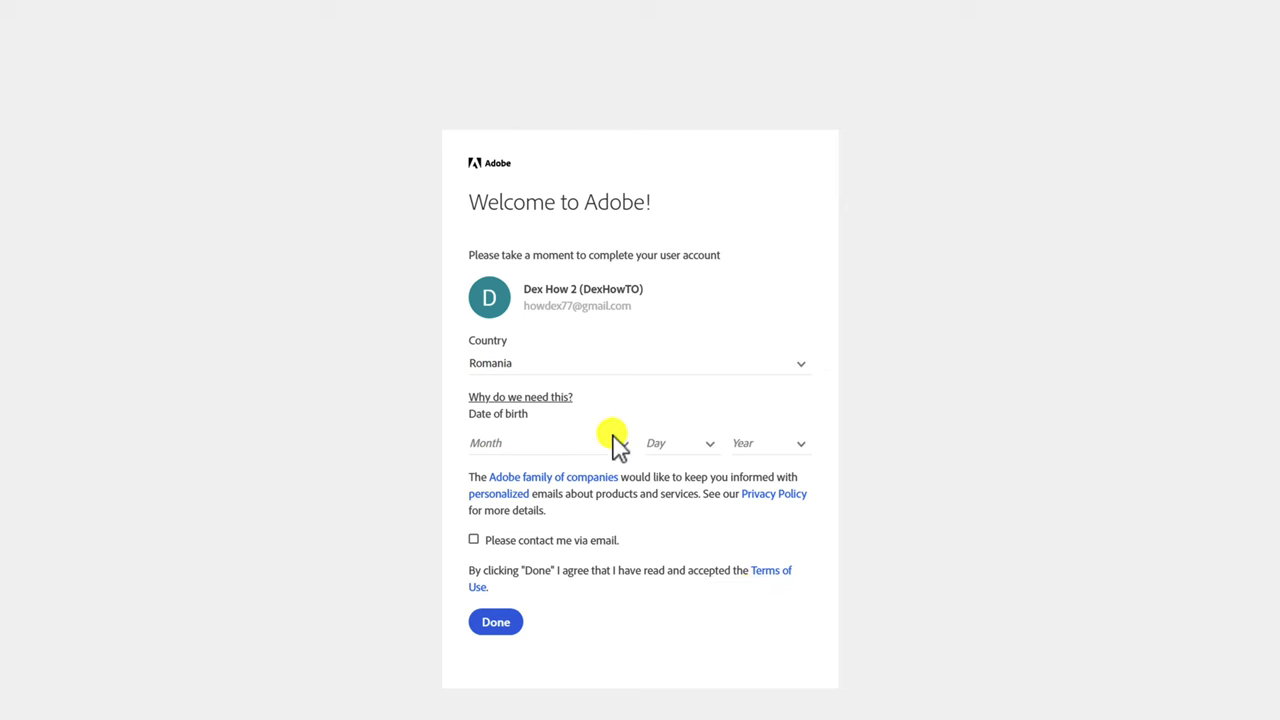
Set the account birth date to January 1 and pick a birth year.
left_click(566, 442)
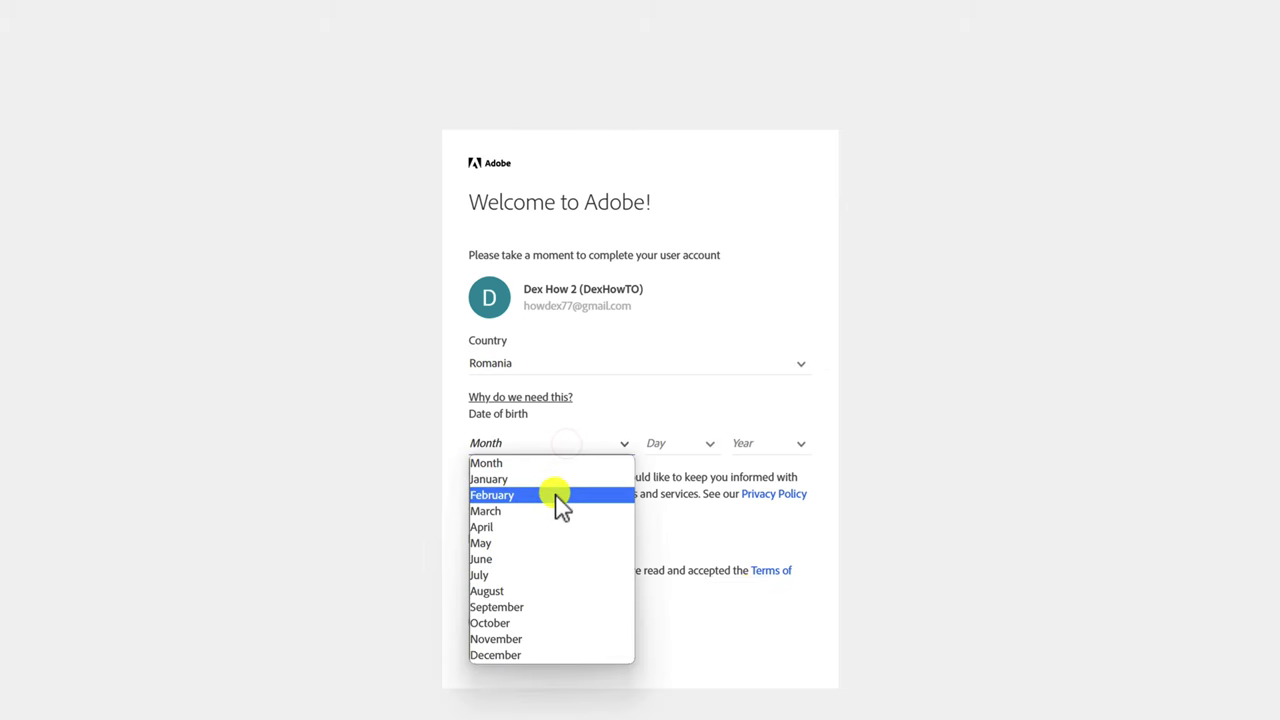
left_click(552, 479)
left_click(700, 443)
left_click(688, 476)
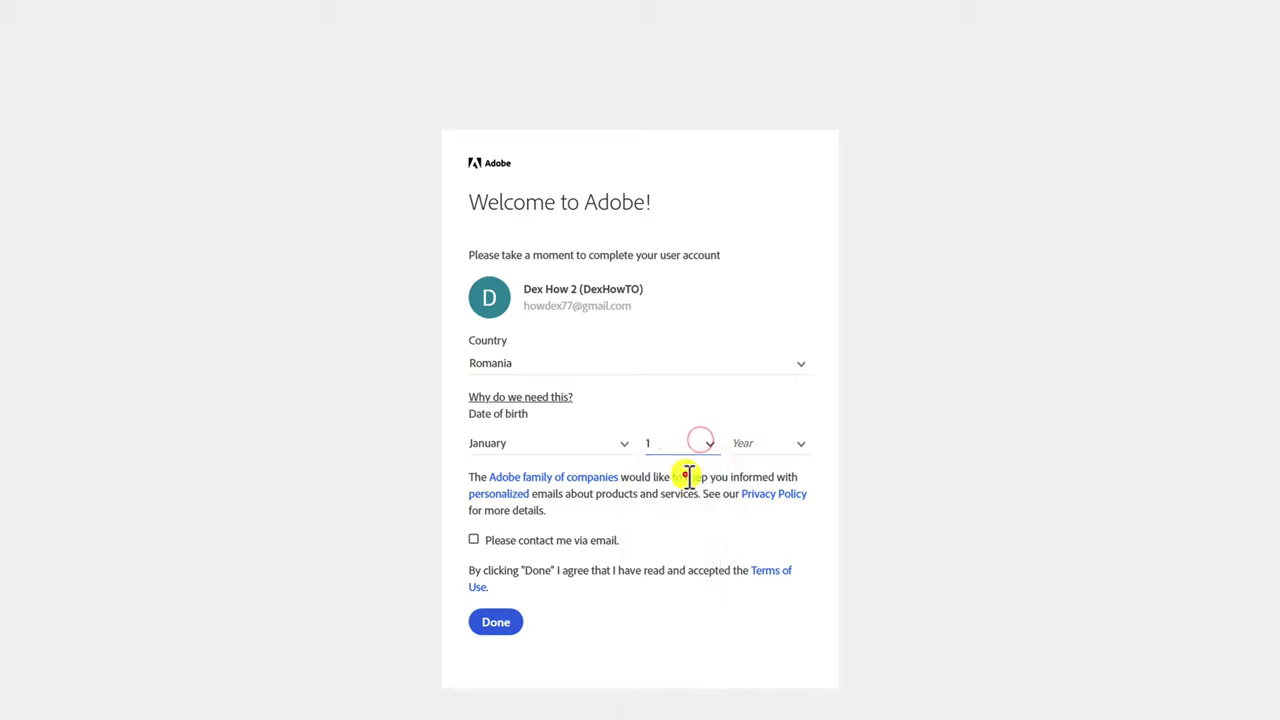
left_click(771, 443)
scroll(766, 600, "down", 15)
scroll(777, 680, "down", 10)
scroll(773, 660, "down", 5)
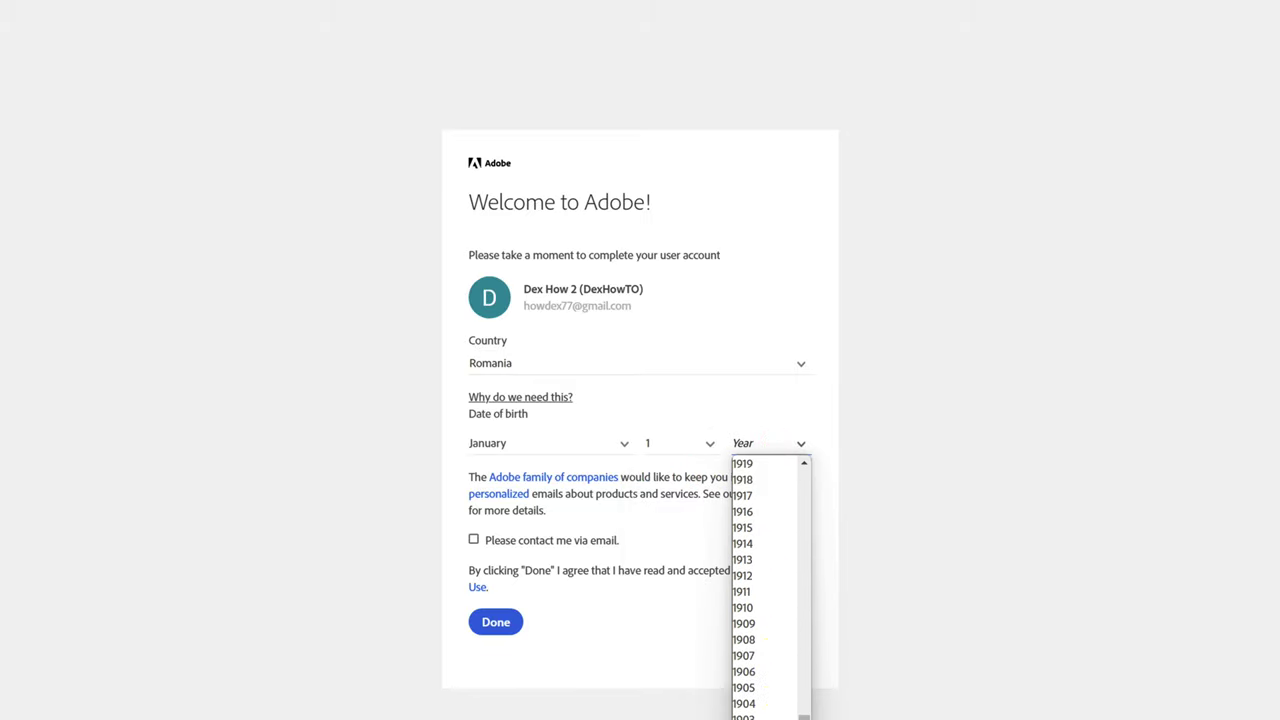
left_click(473, 540)
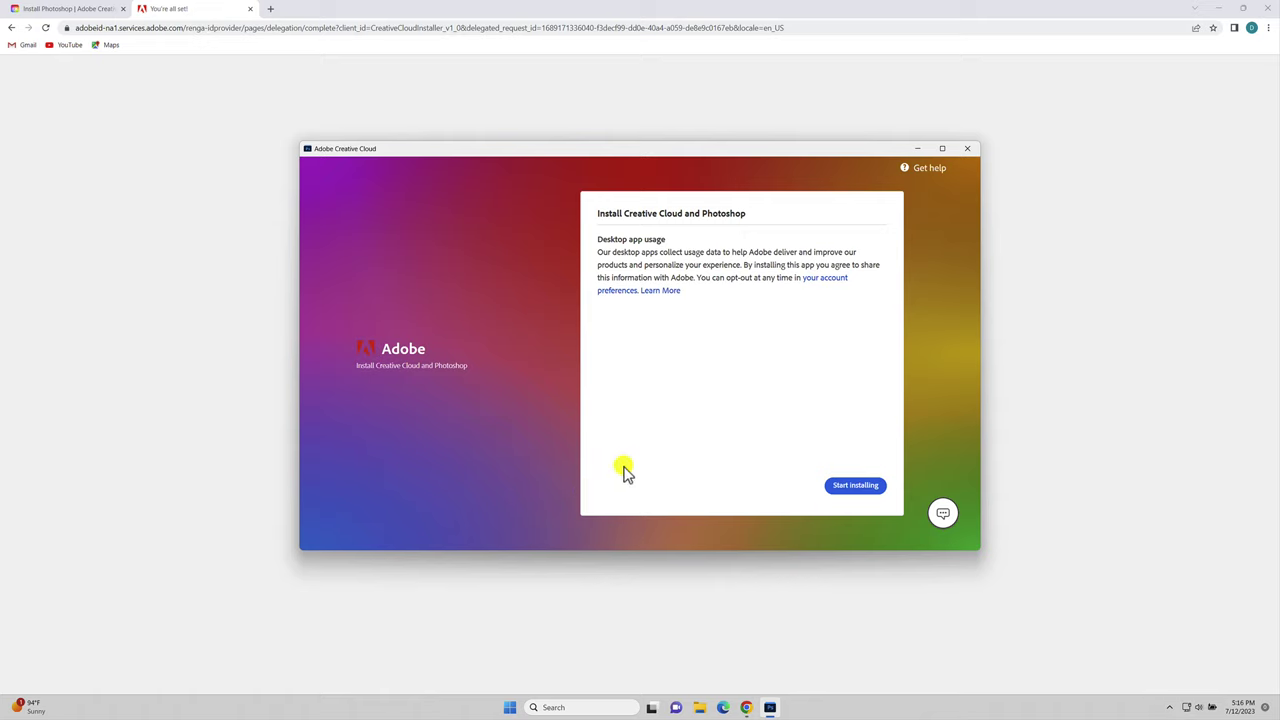
Start installing Creative Cloud and Photoshop from the Desktop app usage screen.
left_click(849, 486)
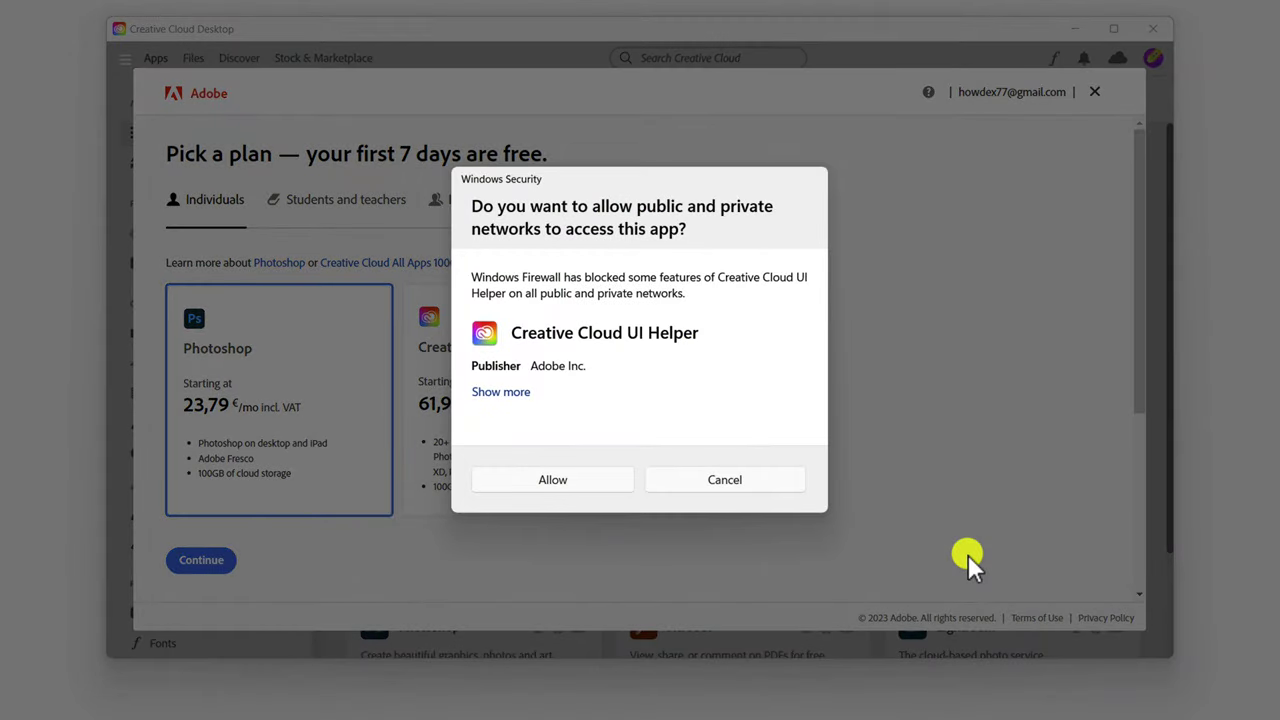
Allow the Creative Cloud UI Helper through the Windows firewall.
left_click(593, 481)
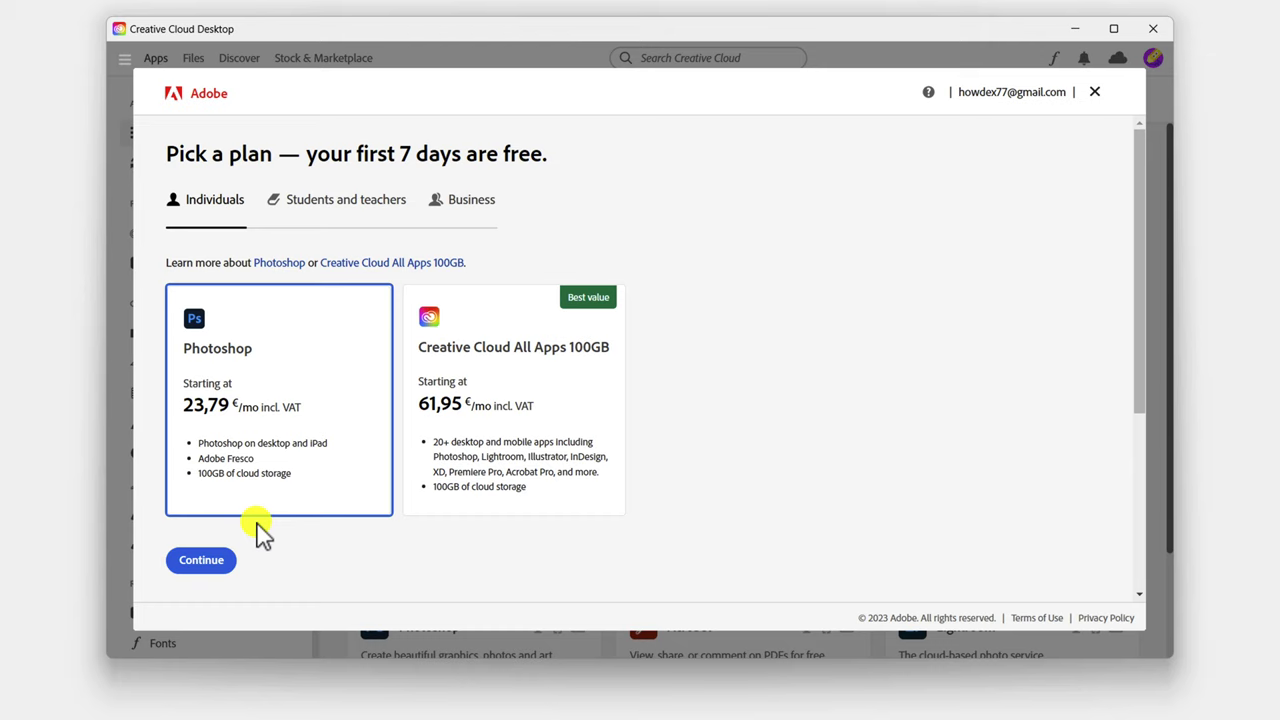
Confirm the Photoshop monthly plan, decline Adobe Stock, and start the 7-day free trial.
left_click(216, 562)
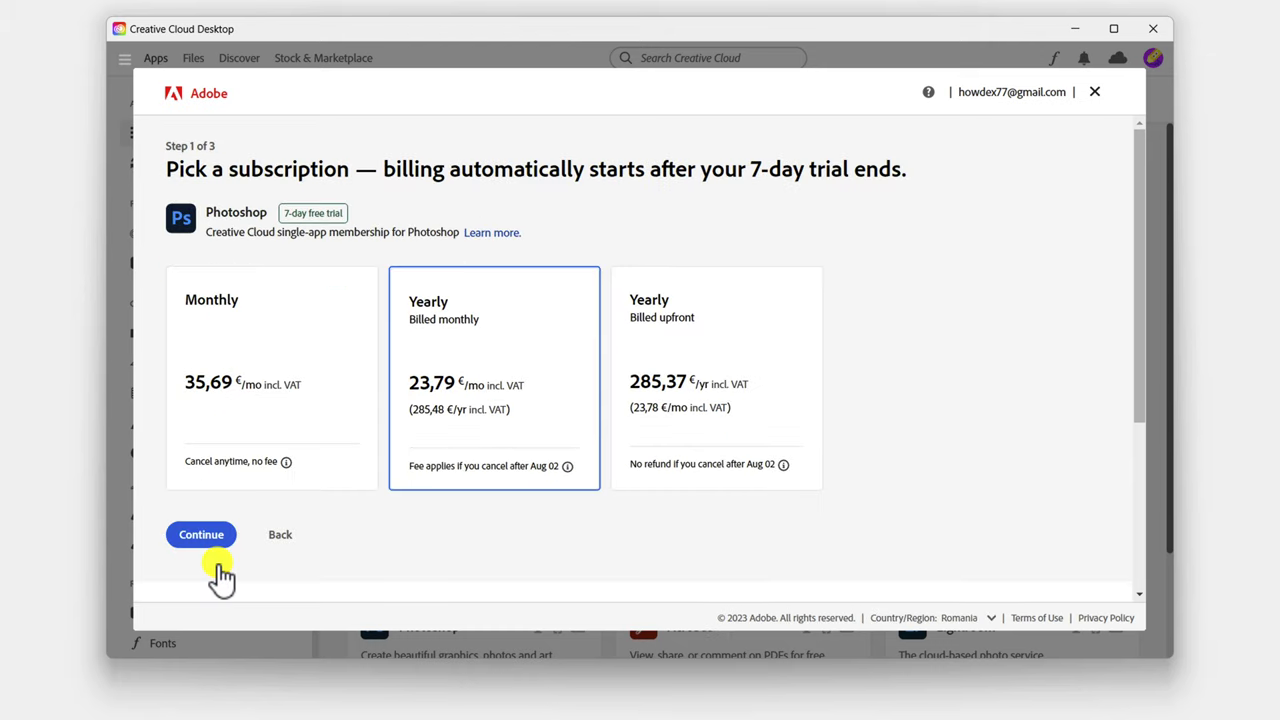
left_click(207, 540)
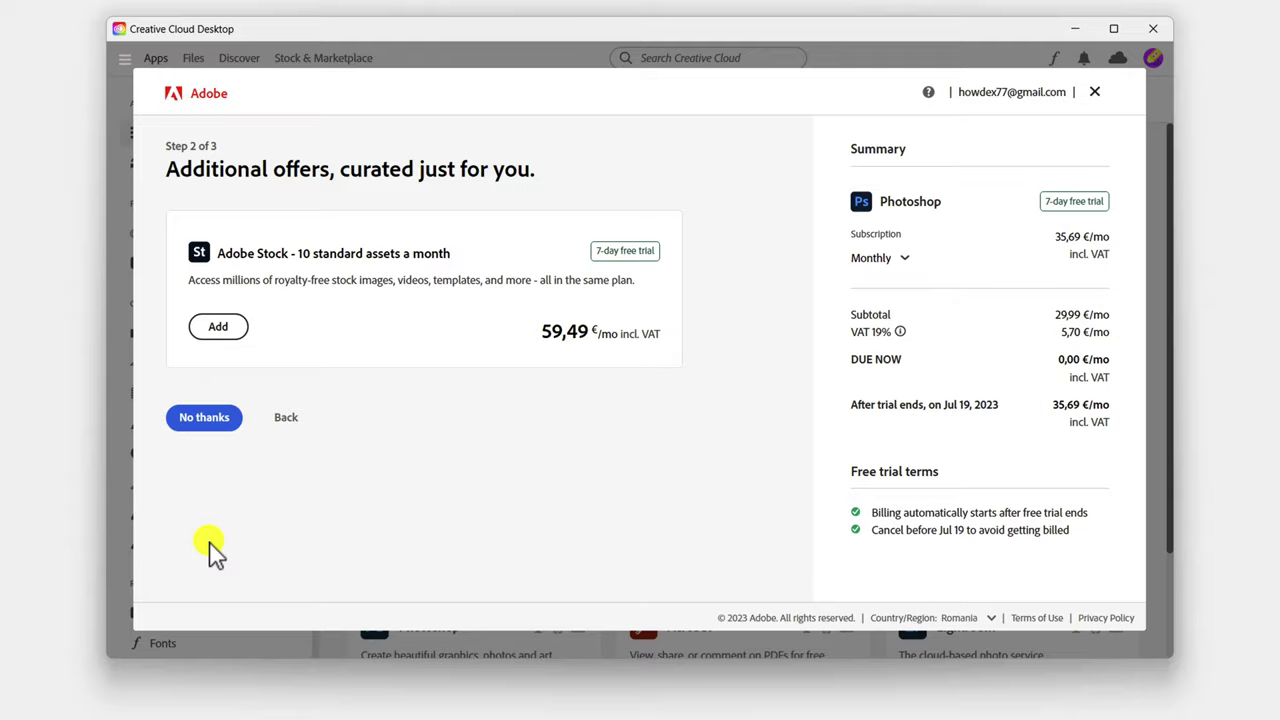
left_click(204, 422)
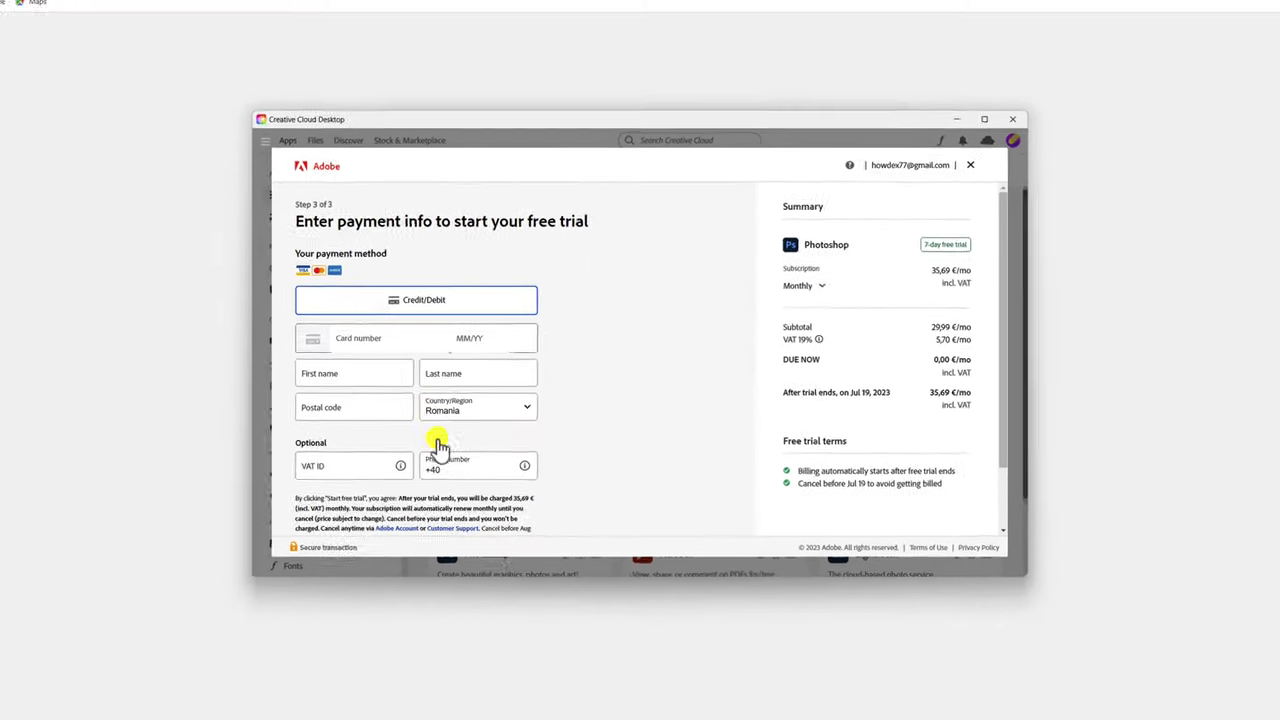
scroll(489, 443, "down", 3)
scroll(420, 333, "up", 1)
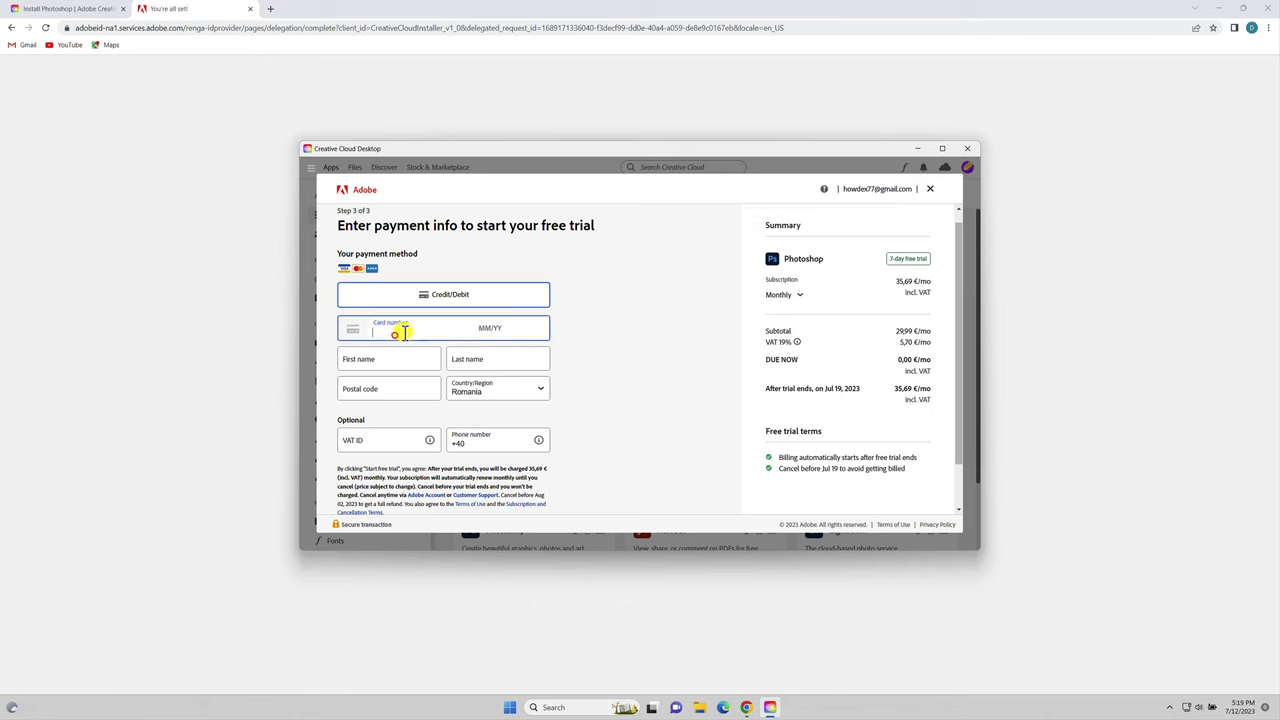
scroll(400, 334, "down", 1)
left_click(367, 486)
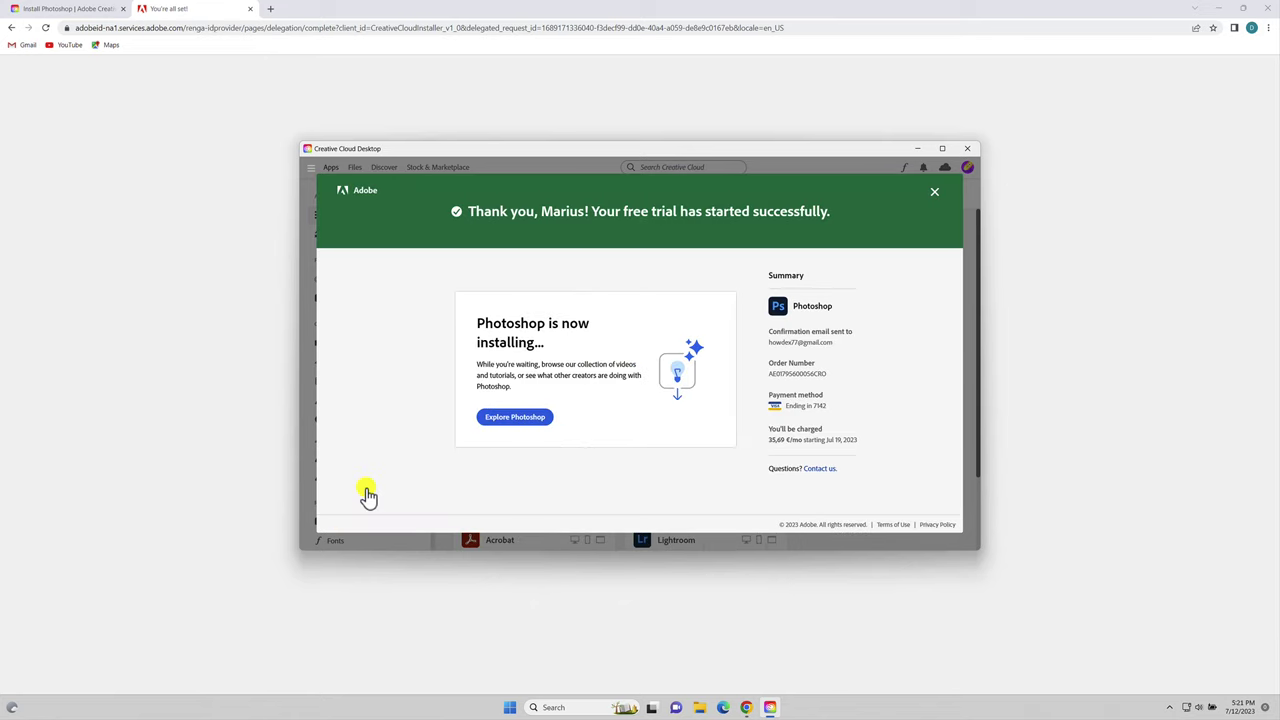
Close the free-trial thank-you overlay and the Welcome to Adobe Creative Cloud dialog.
left_click(935, 192)
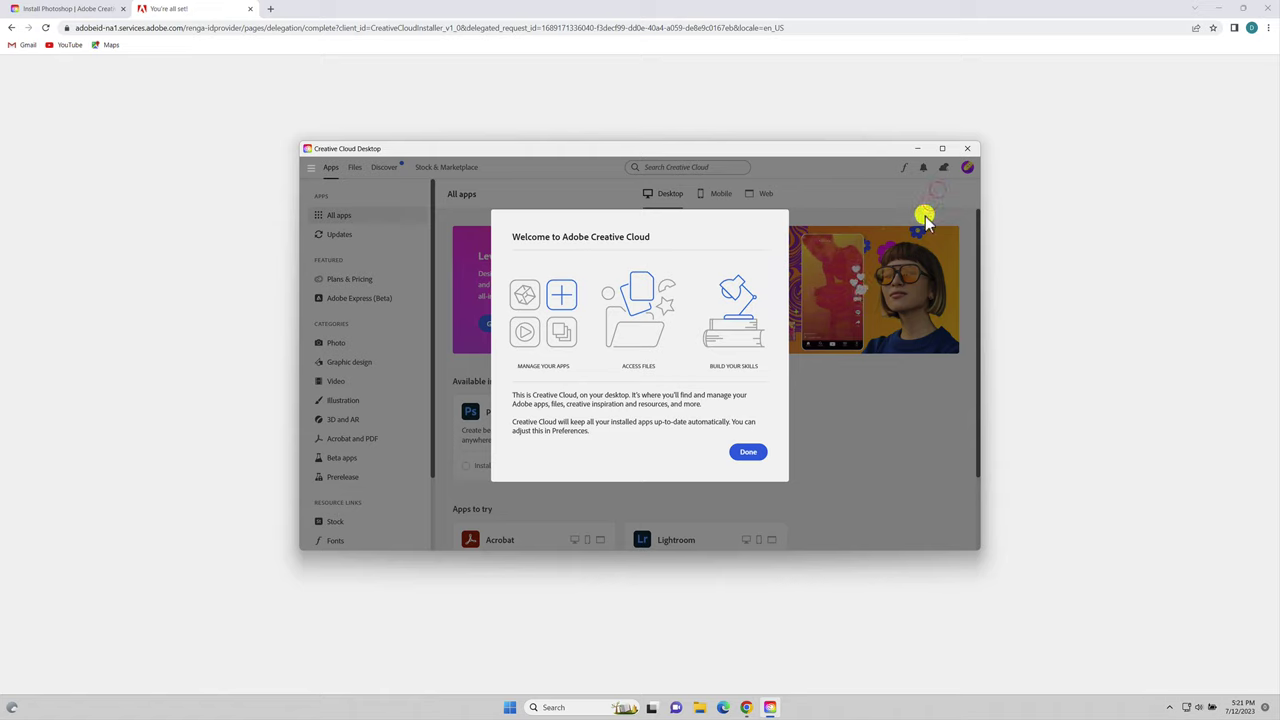
left_click(752, 455)
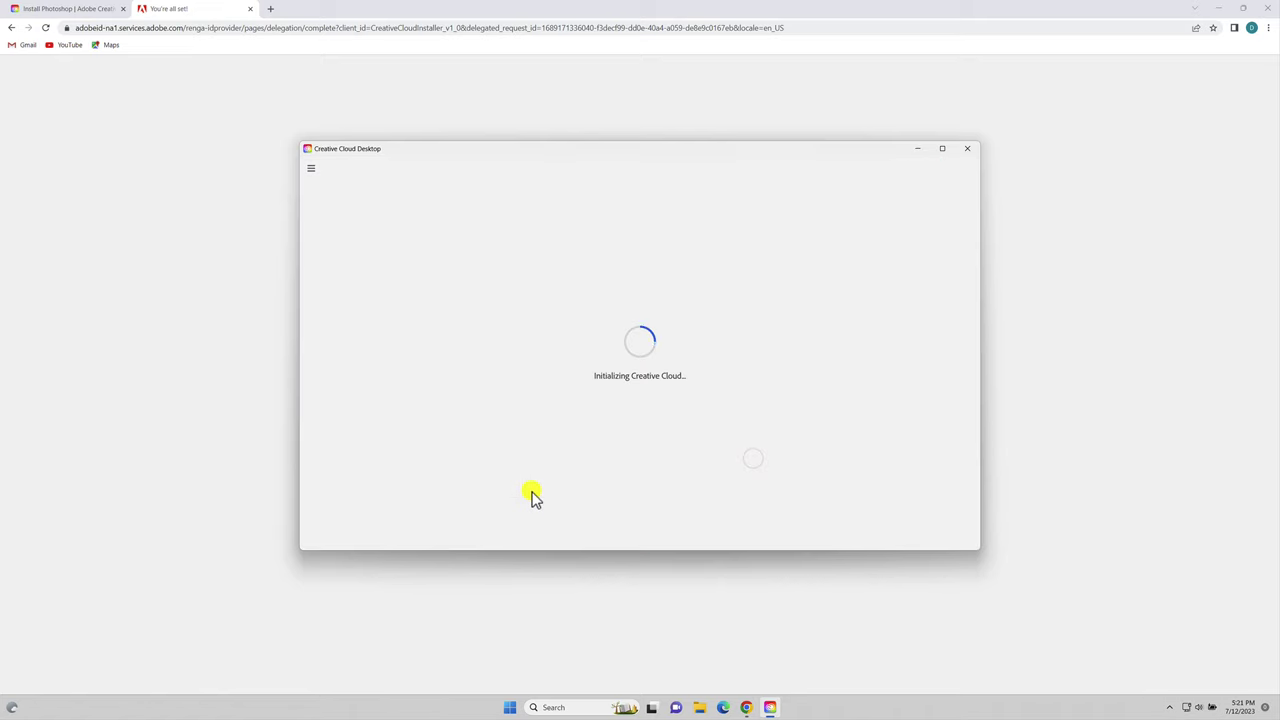